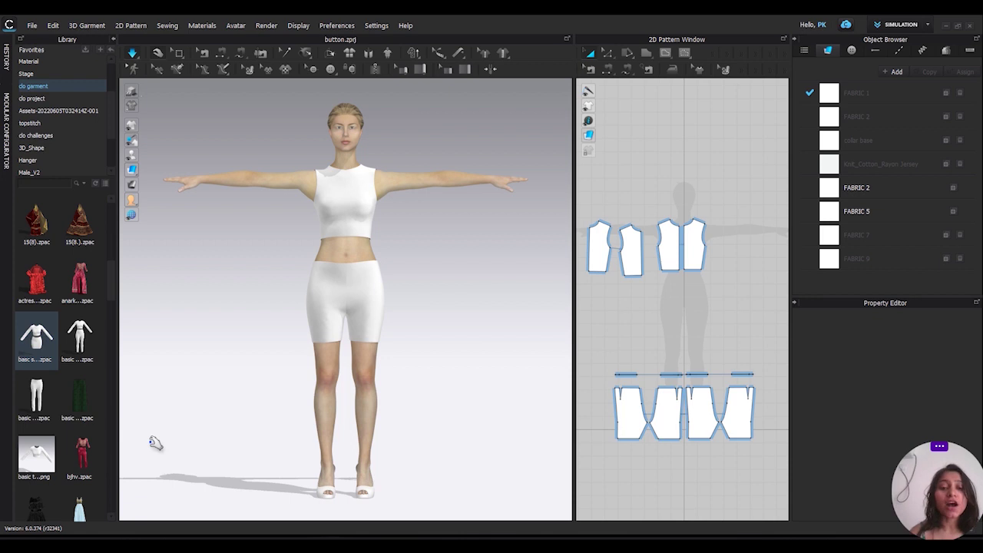
Reposition the left front shorts panel, pulling it down and its top corner up and out
mouse_move(349, 242)
right_down()
mouse_move(413, 269)
mouse_move(581, 277)
mouse_move(351, 263)
mouse_move(467, 275)
mouse_move(358, 260)
right_up()
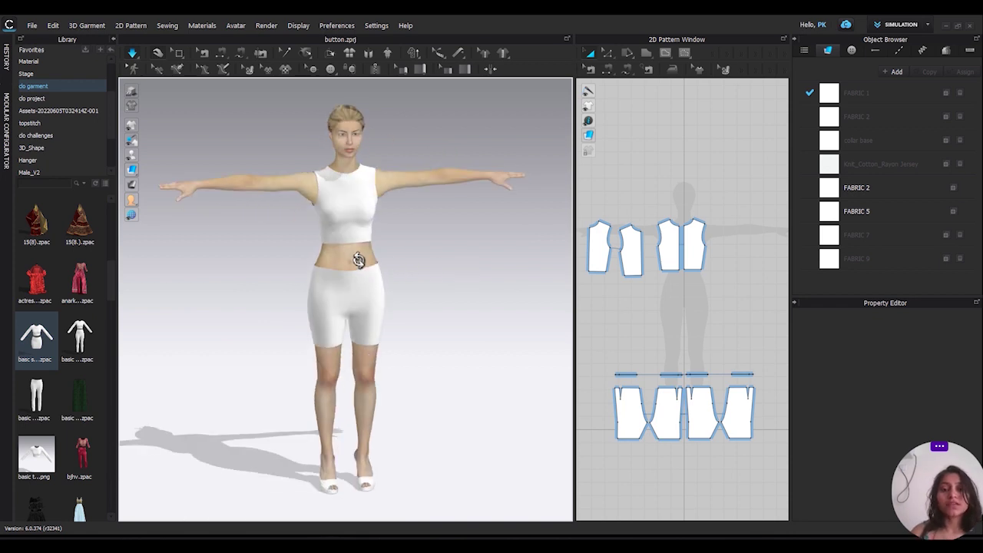
scroll(358, 259, up, 6)
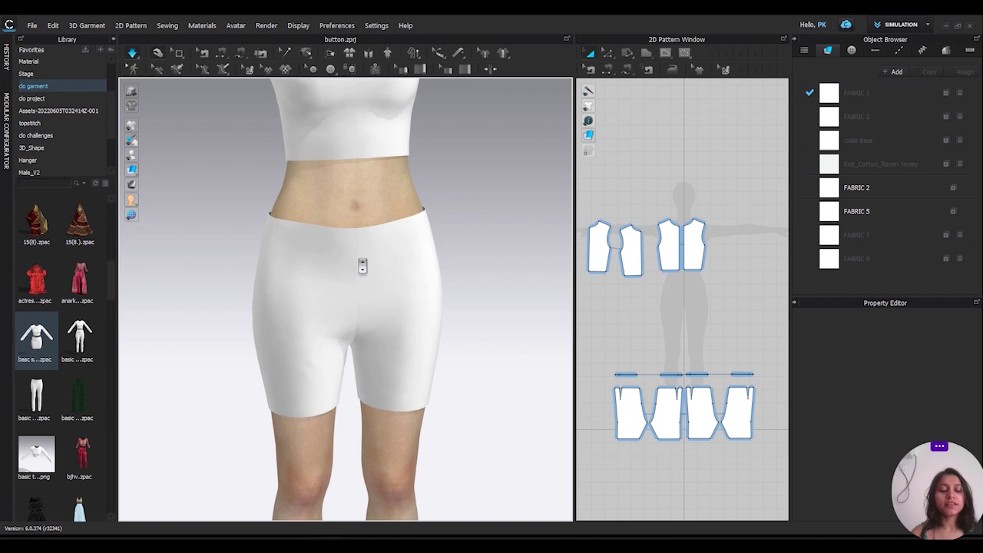
right_drag(363, 266, 366, 318)
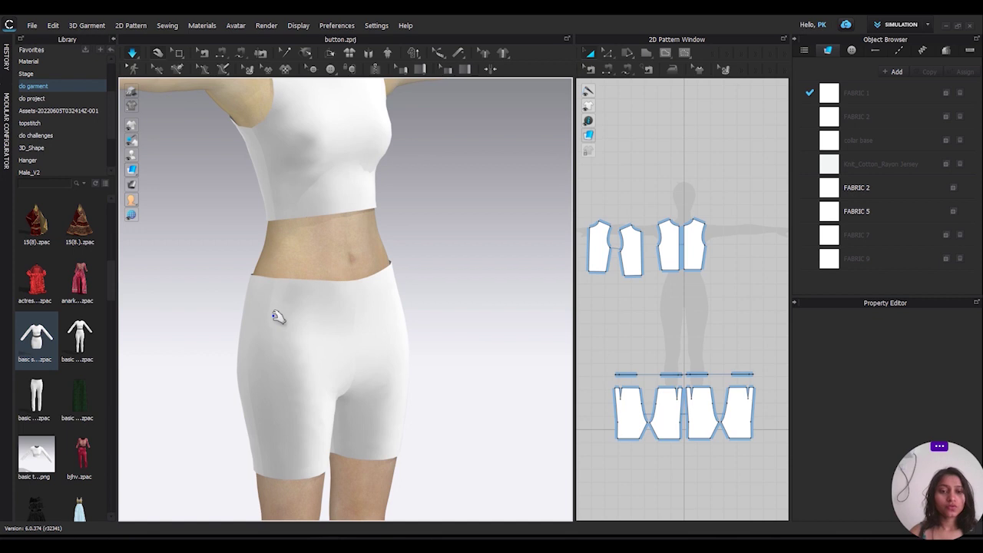
right_drag(279, 317, 202, 323)
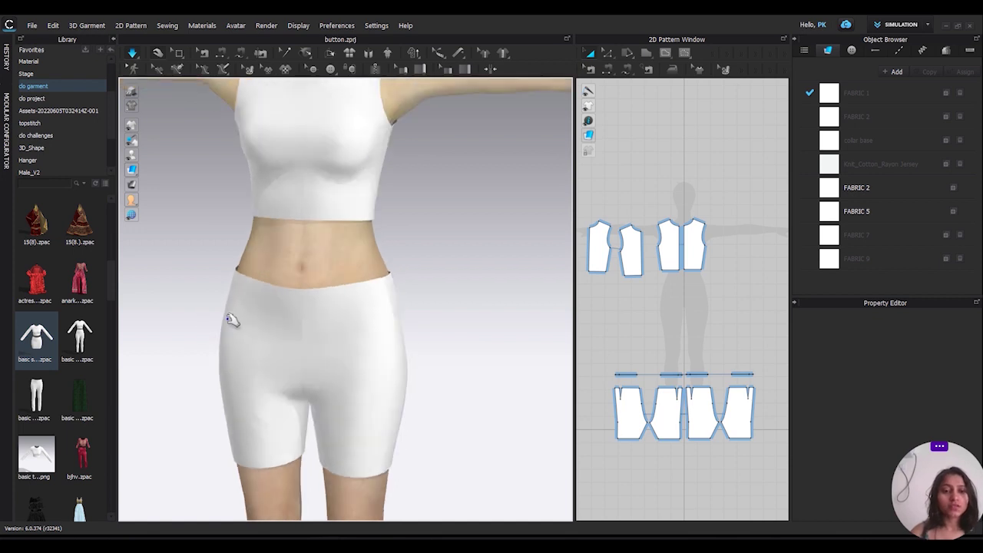
drag(233, 321, 211, 401)
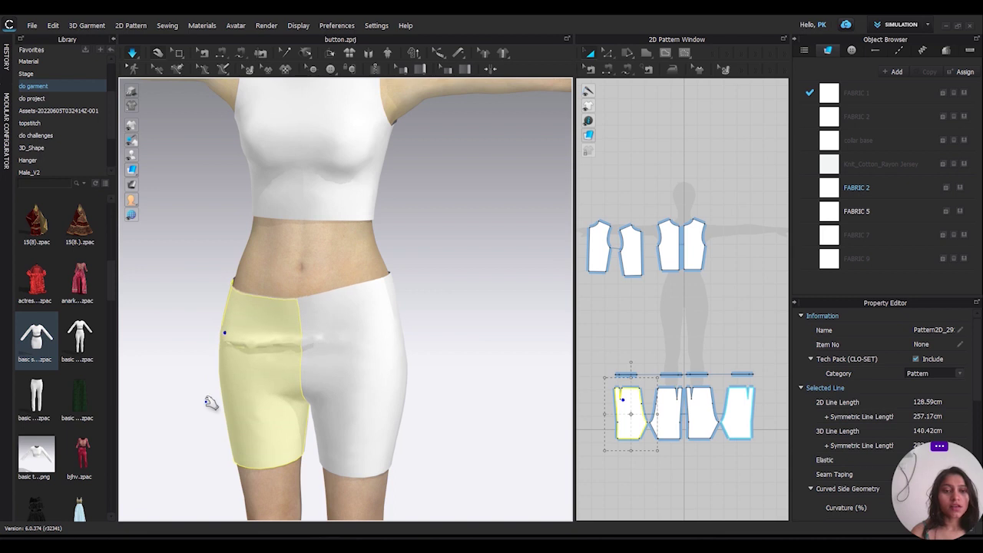
drag(235, 287, 196, 239)
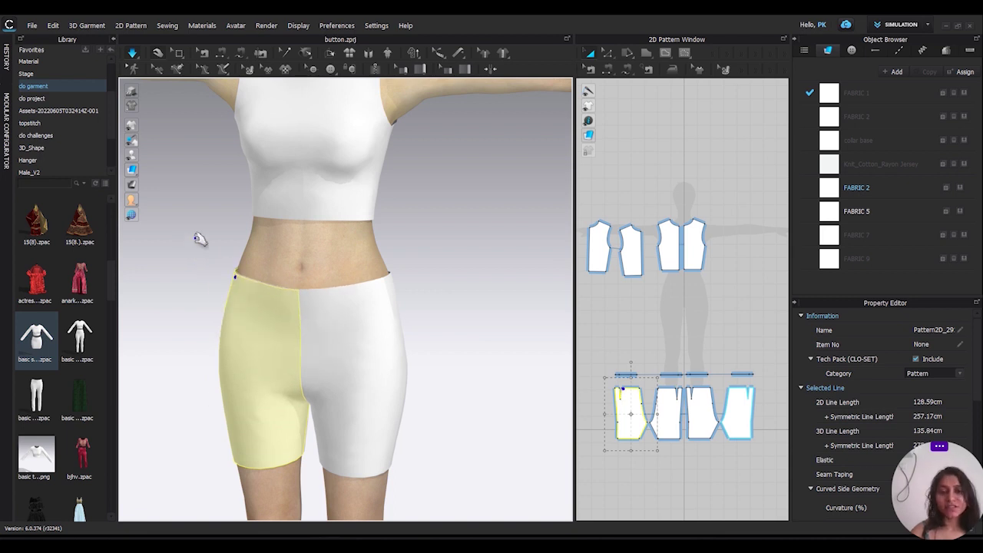
click(431, 263)
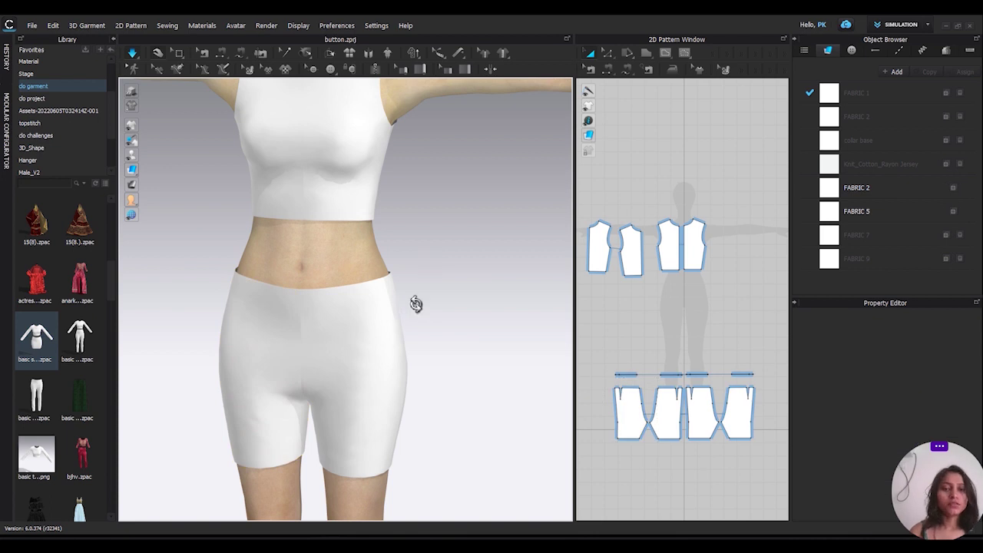
Orbit around the avatar to inspect her back, then frame the torso from the front
mouse_move(413, 303)
right_down()
mouse_move(461, 302)
mouse_move(389, 305)
mouse_move(402, 301)
right_up()
scroll(405, 306, up, 4)
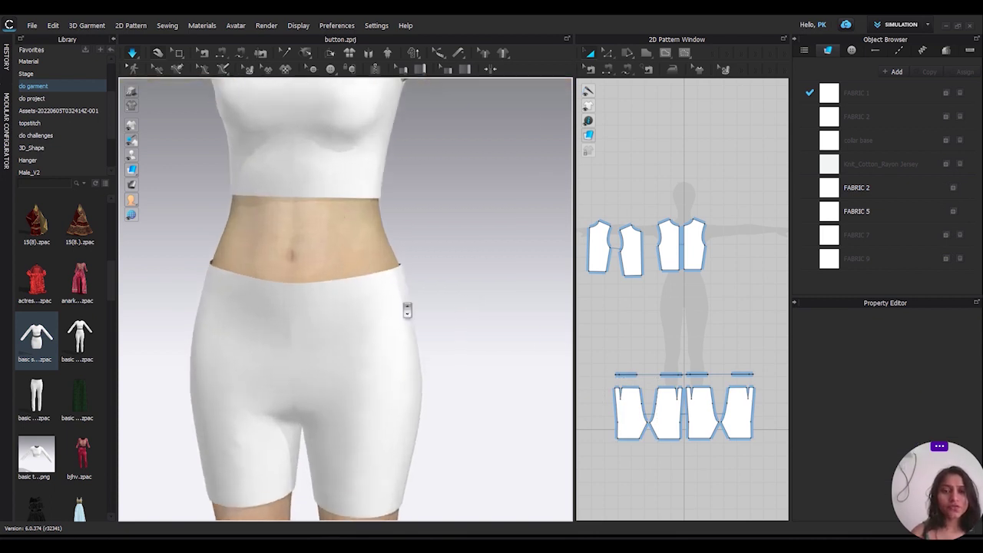
scroll(407, 310, down, 6)
scroll(407, 311, down, 3)
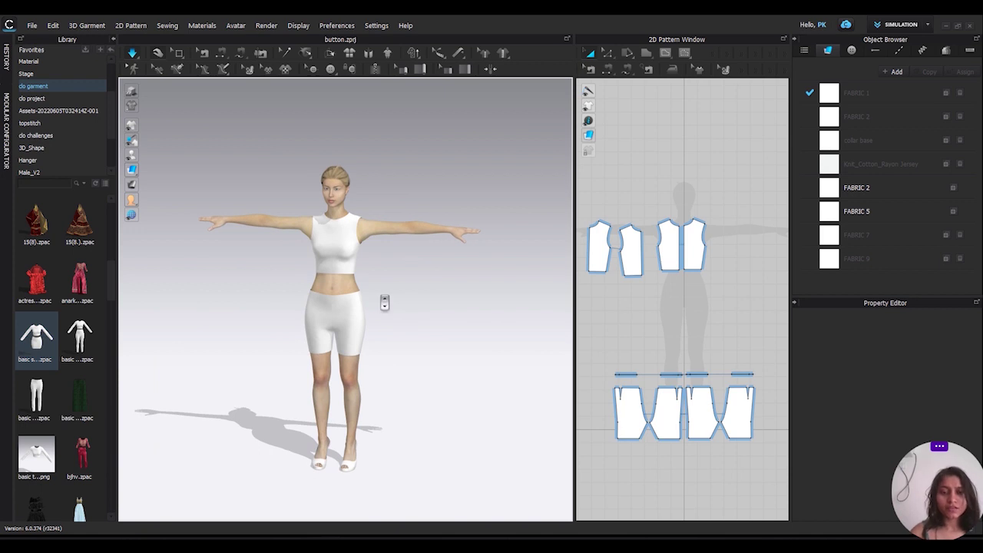
right_drag(375, 287, 625, 285)
scroll(321, 296, up, 6)
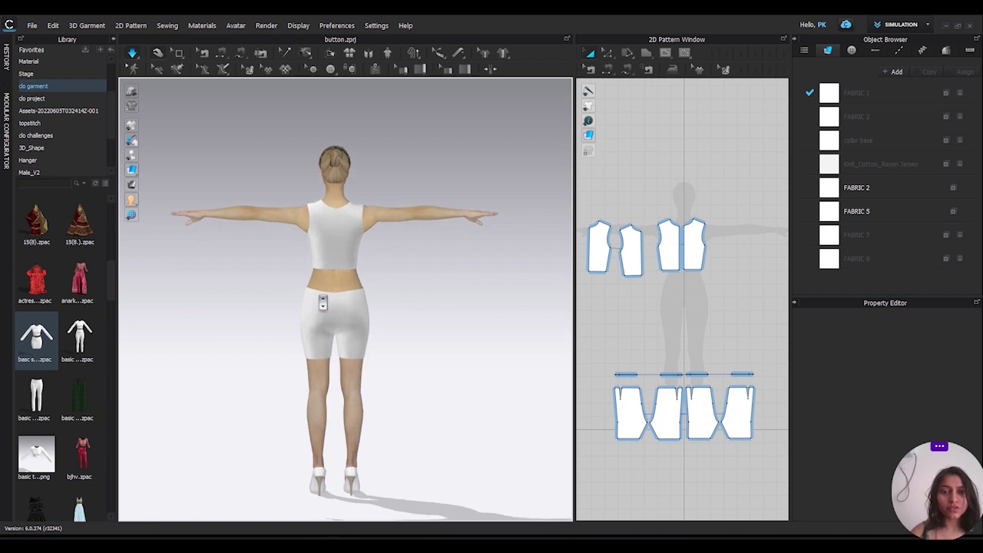
right_drag(320, 297, 93, 307)
middle_drag(317, 271, 330, 336)
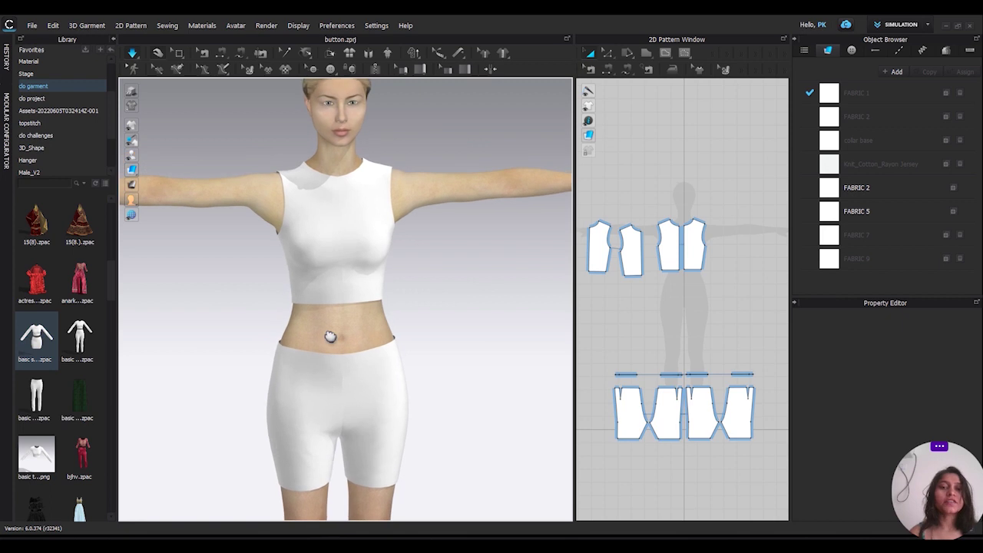
Create a 77.91 cm Basic Circumference Measure line around the avatar's waist
click(458, 58)
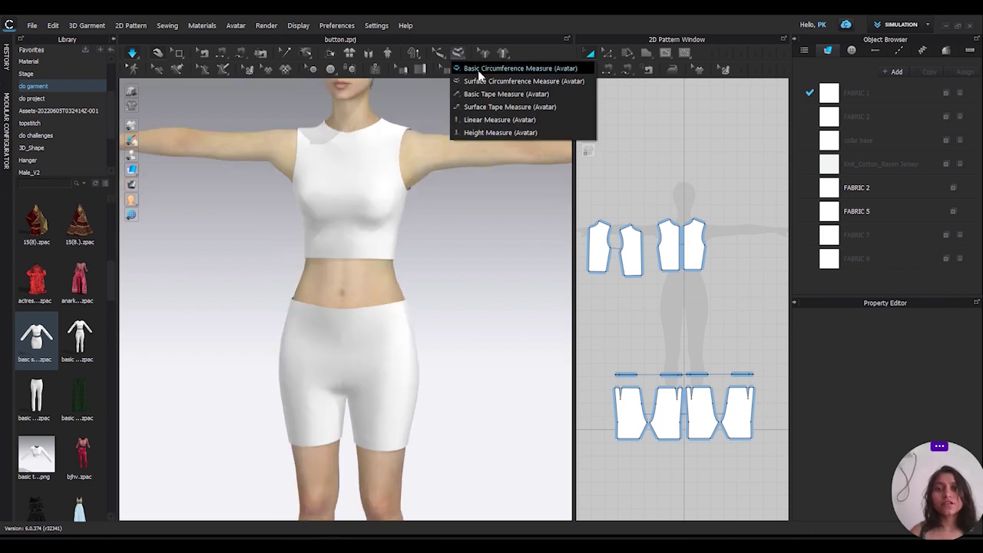
click(478, 70)
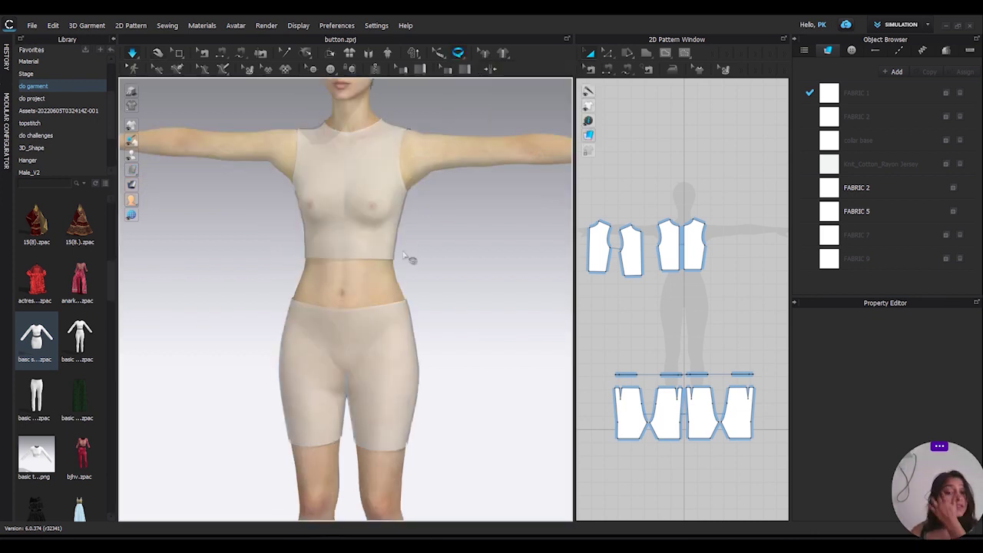
scroll(407, 259, up, 1)
scroll(407, 259, up, 2)
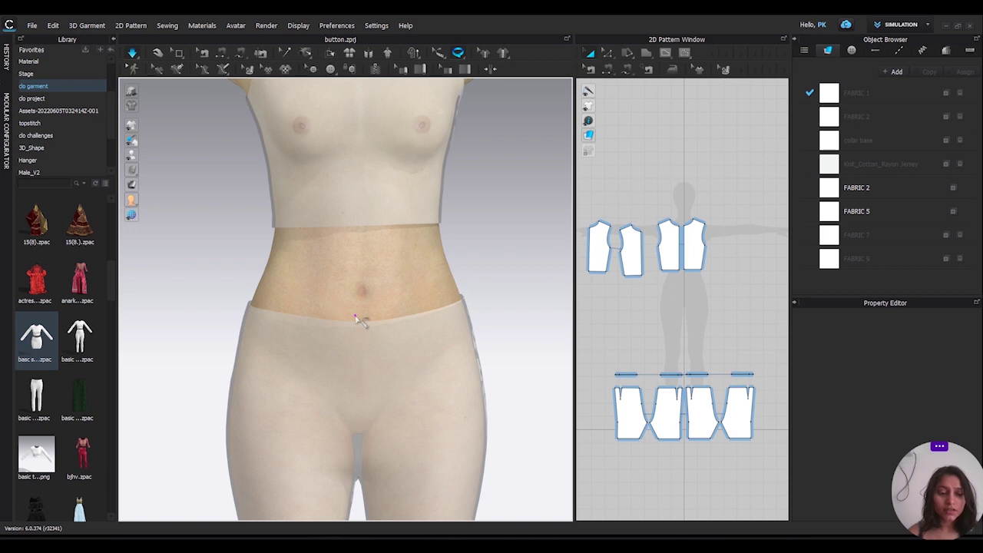
click(355, 316)
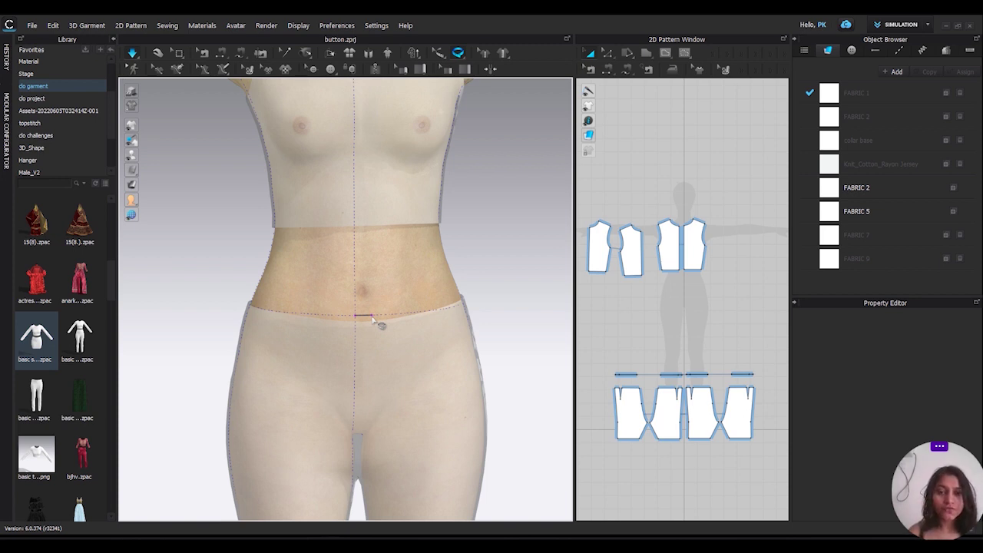
click(439, 320)
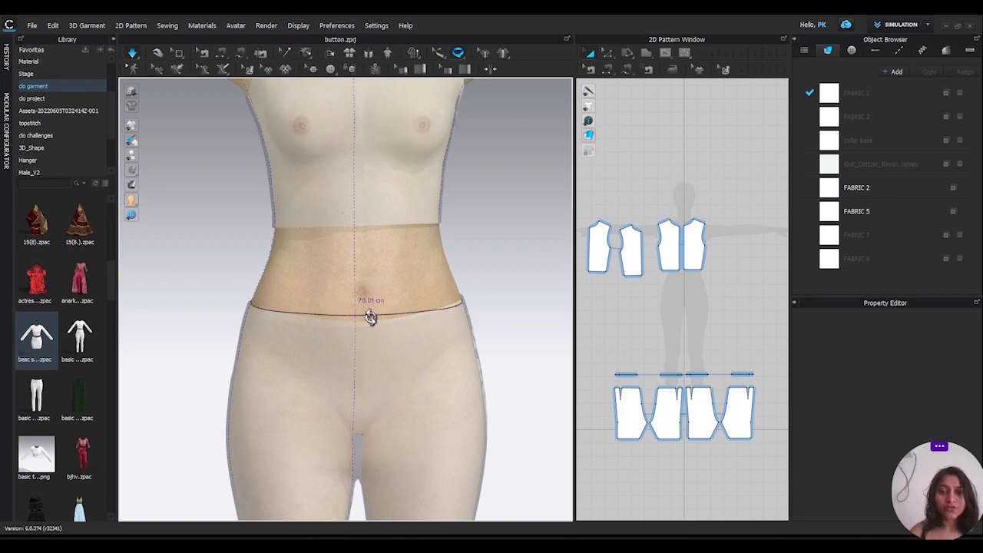
Select the waist measure line, then finish measuring so the garment shows opaque again
right_drag(371, 316, 208, 341)
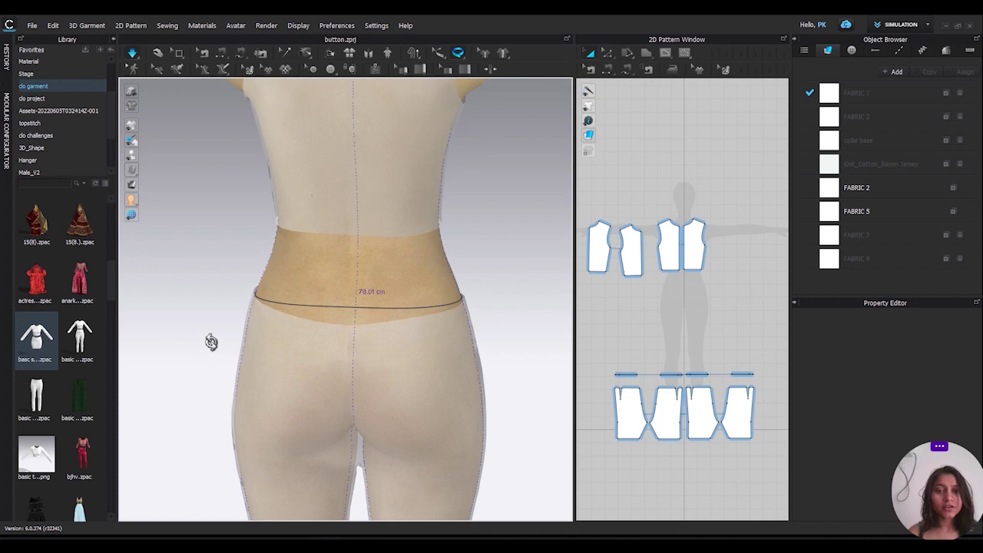
click(359, 311)
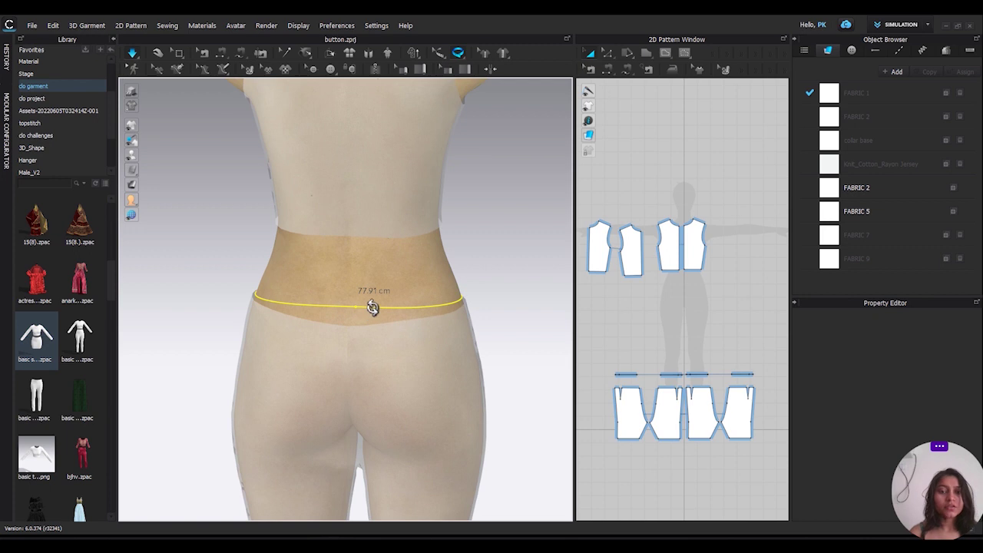
right_drag(373, 305, 570, 307)
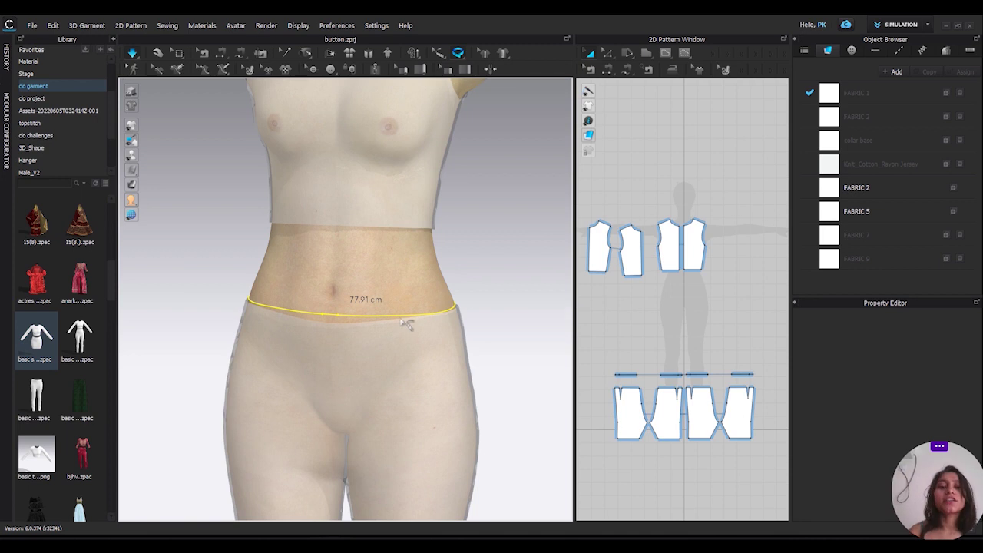
click(439, 56)
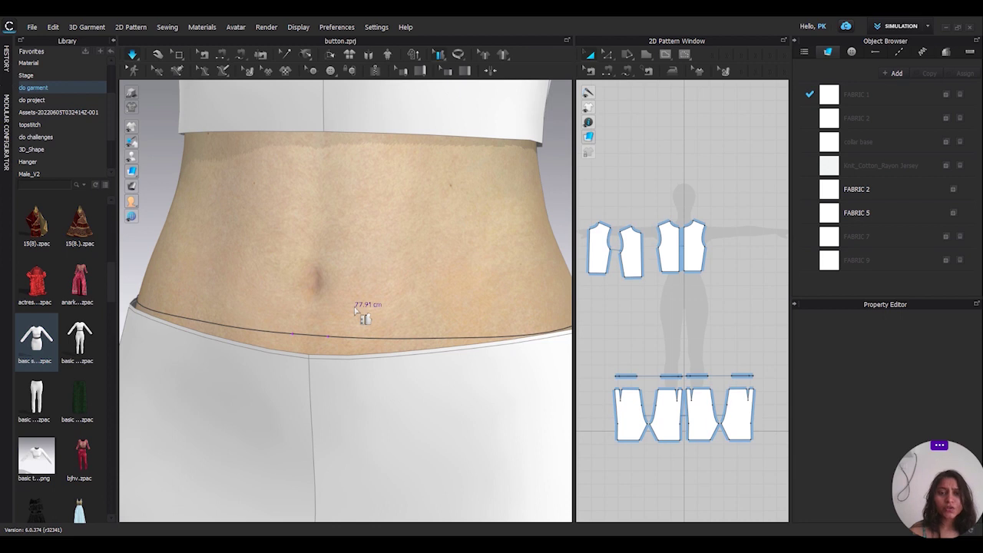
Reveal the Edit Measure (Avatar) flyout containing Attach to Measure (Avatar)
right_drag(355, 309, 380, 311)
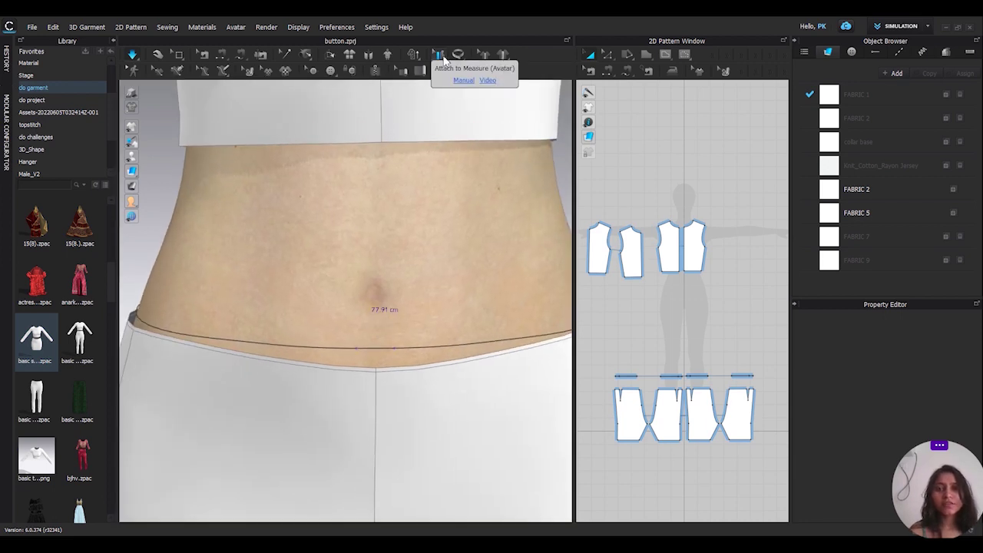
click(443, 60)
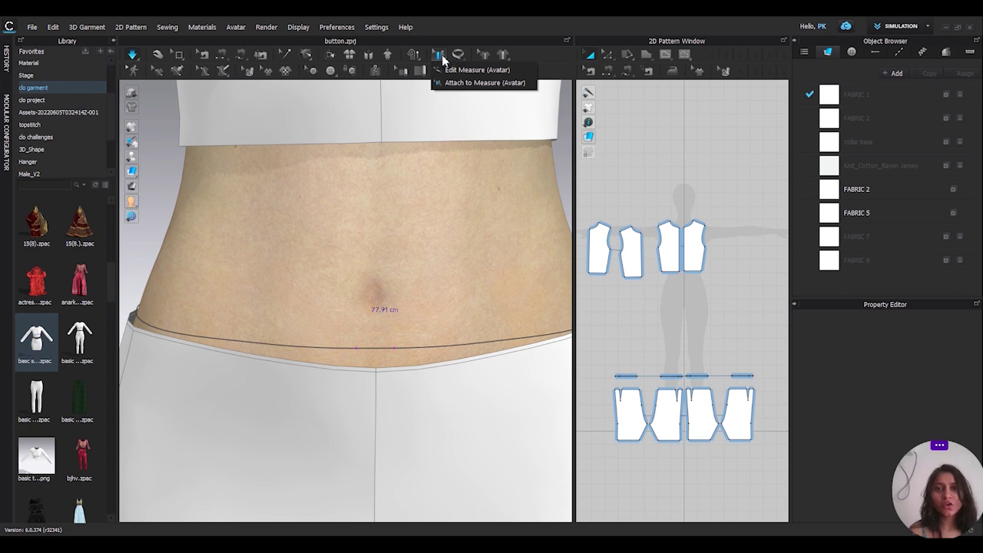
click(443, 60)
click(444, 61)
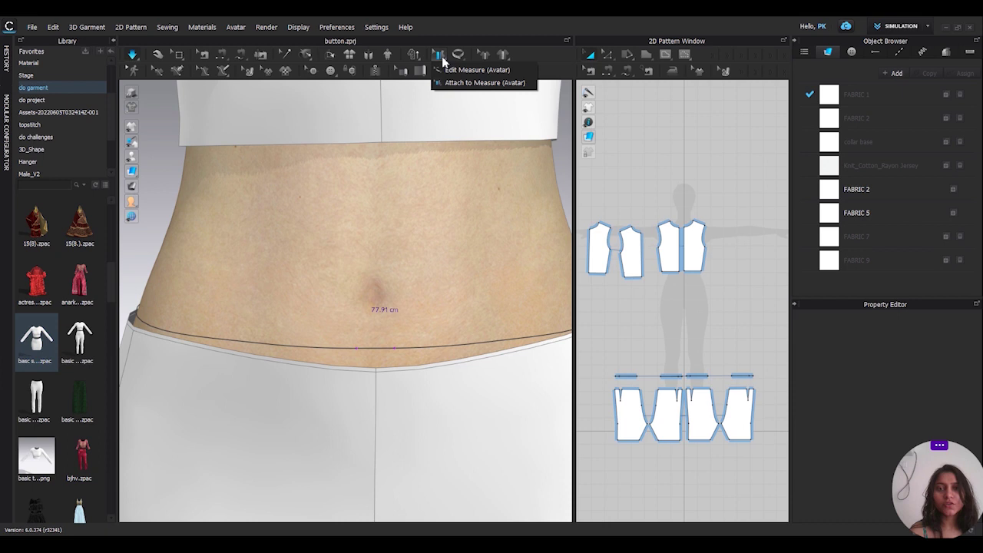
Attach the shorts' right and left front waist edges to the 77.91 cm waist measure
click(482, 83)
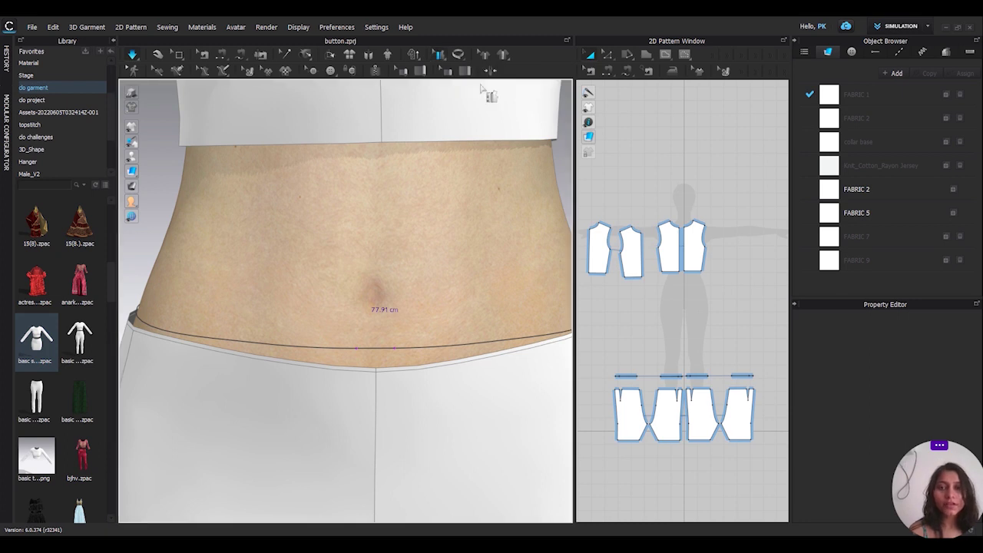
click(396, 374)
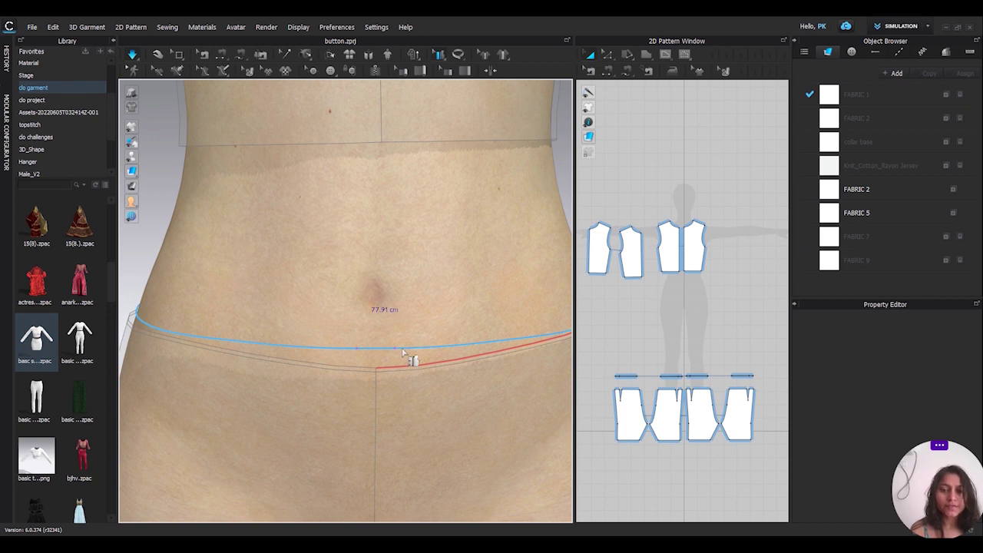
click(403, 352)
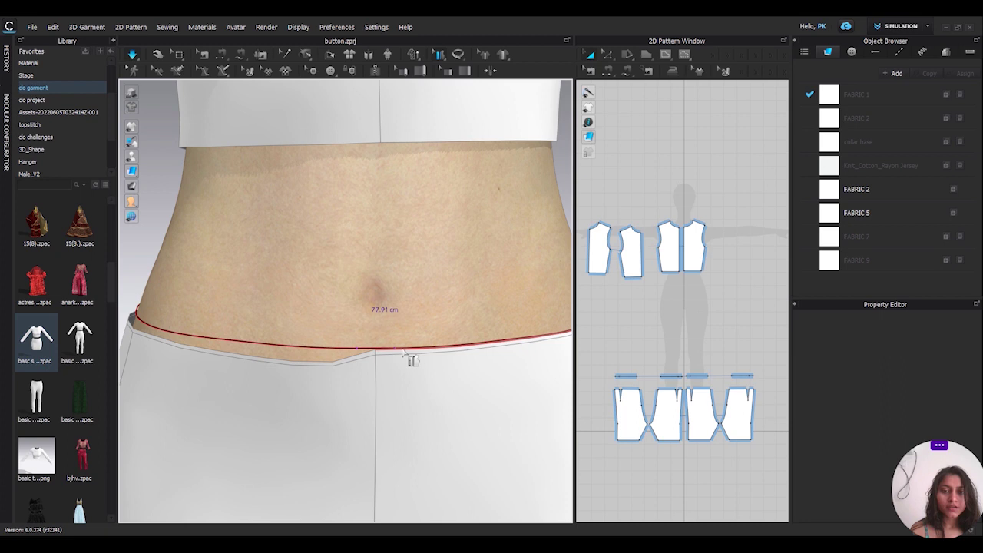
click(377, 352)
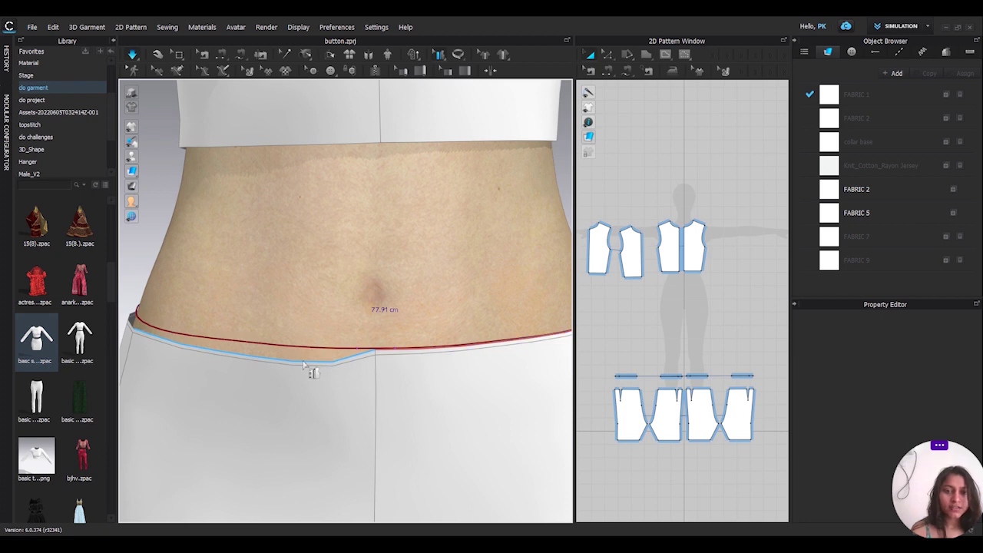
click(303, 363)
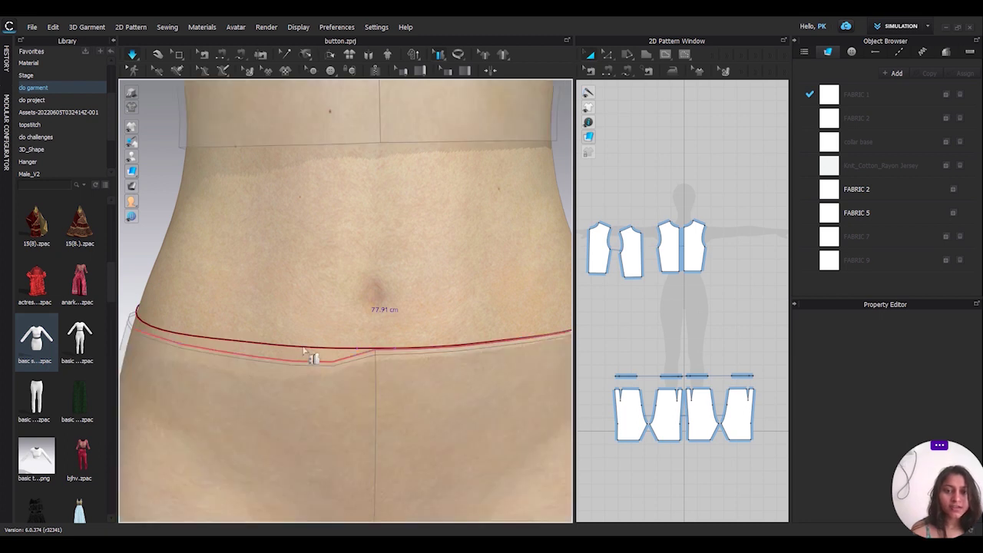
click(304, 351)
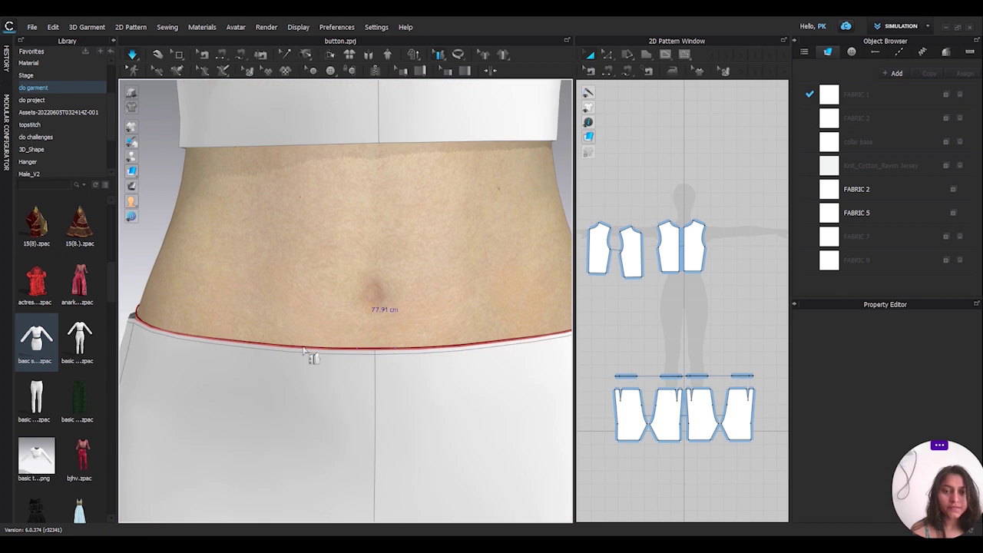
right_drag(303, 347, 431, 346)
Attach the next two side waist edges of the shorts to the waist measure line
click(486, 364)
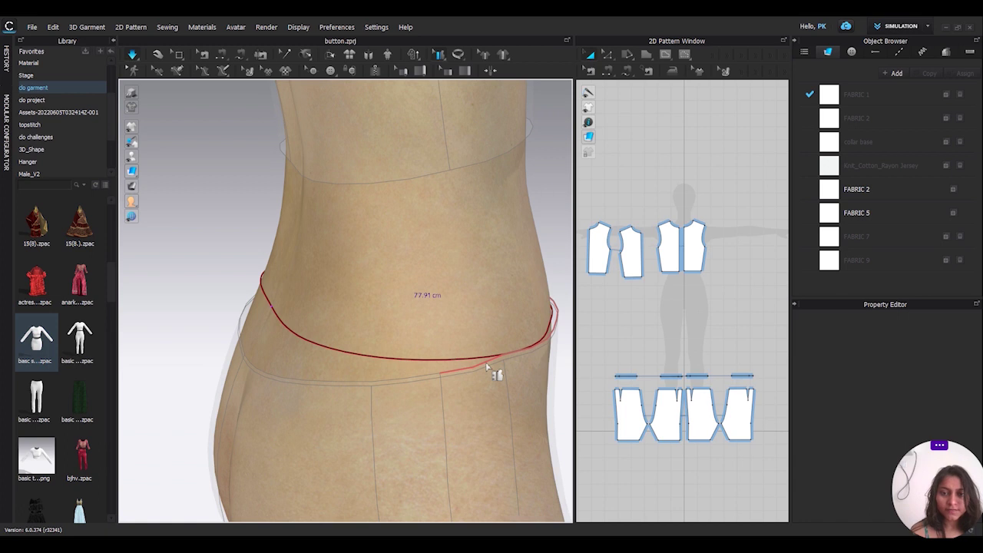
click(481, 361)
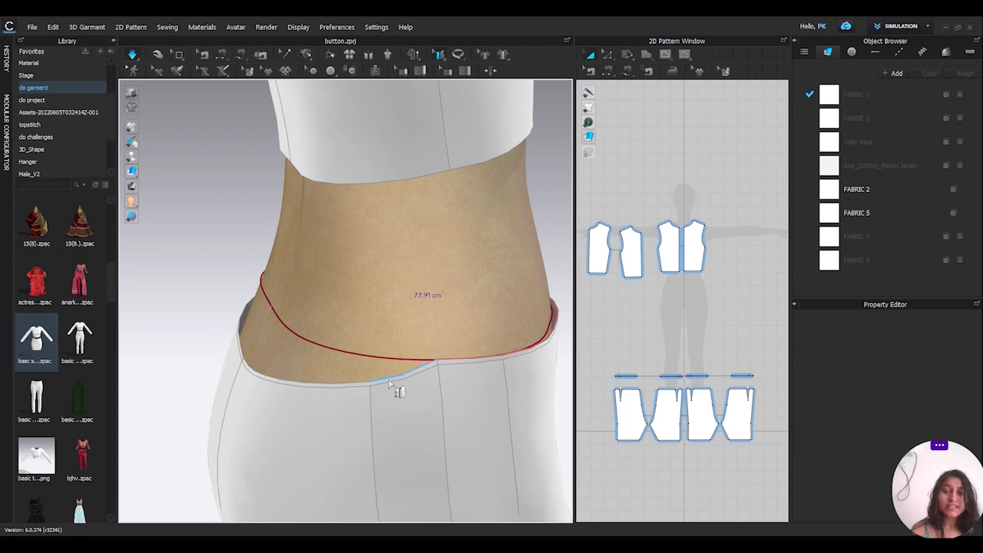
right_drag(386, 380, 409, 375)
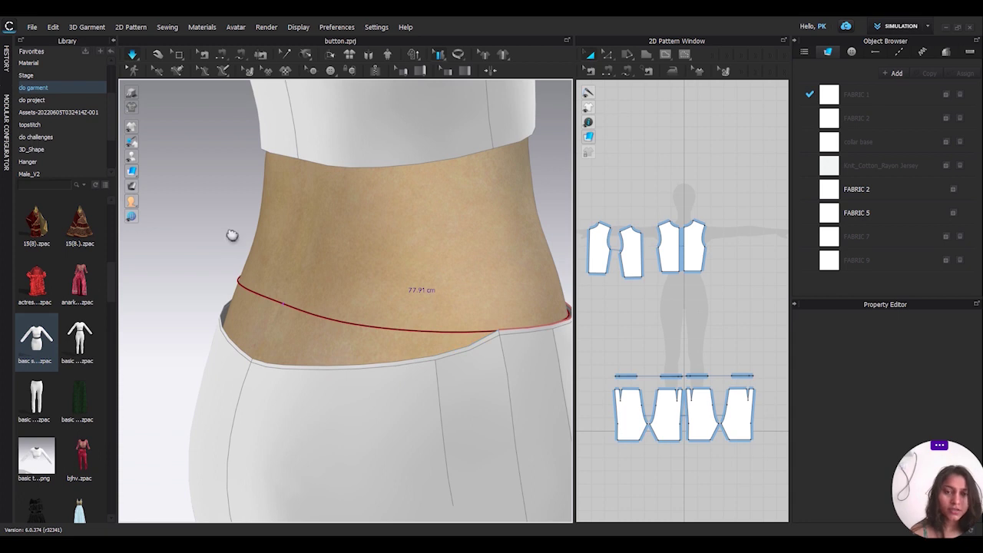
middle_drag(230, 236, 196, 216)
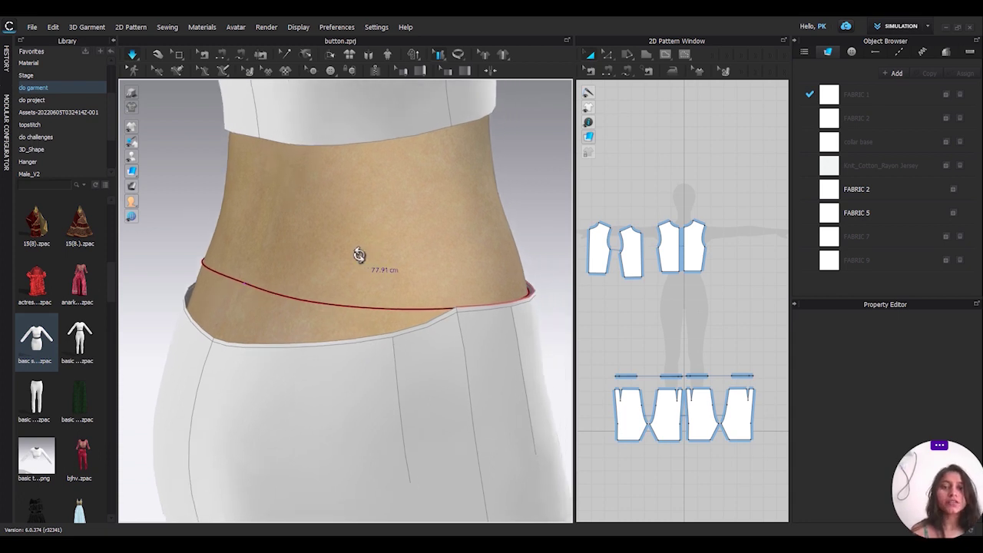
right_drag(360, 254, 348, 256)
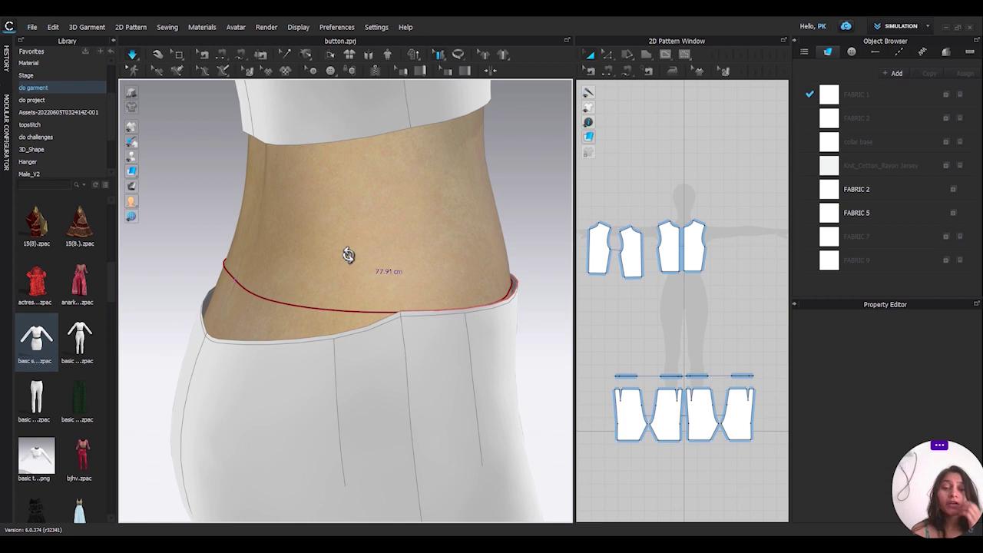
click(350, 332)
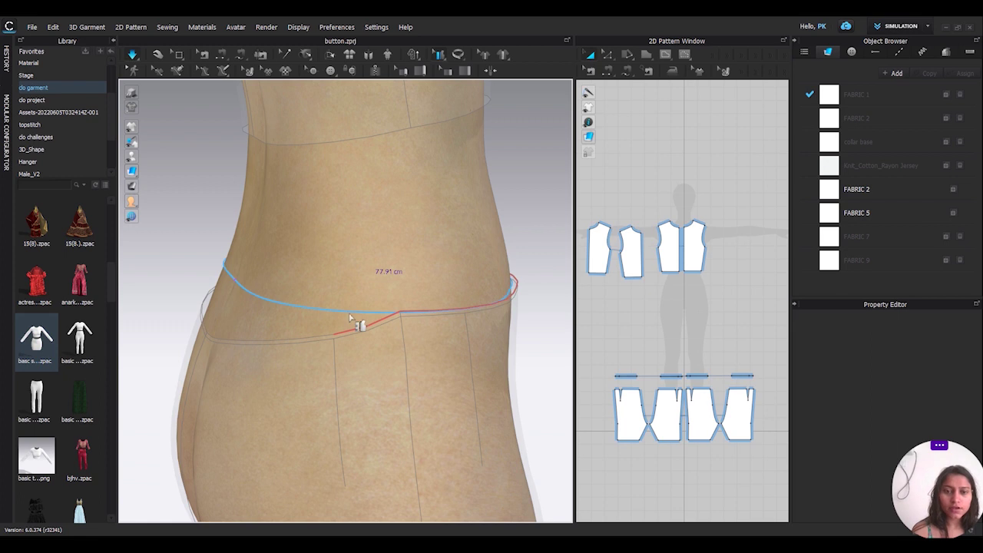
click(349, 313)
key(2)
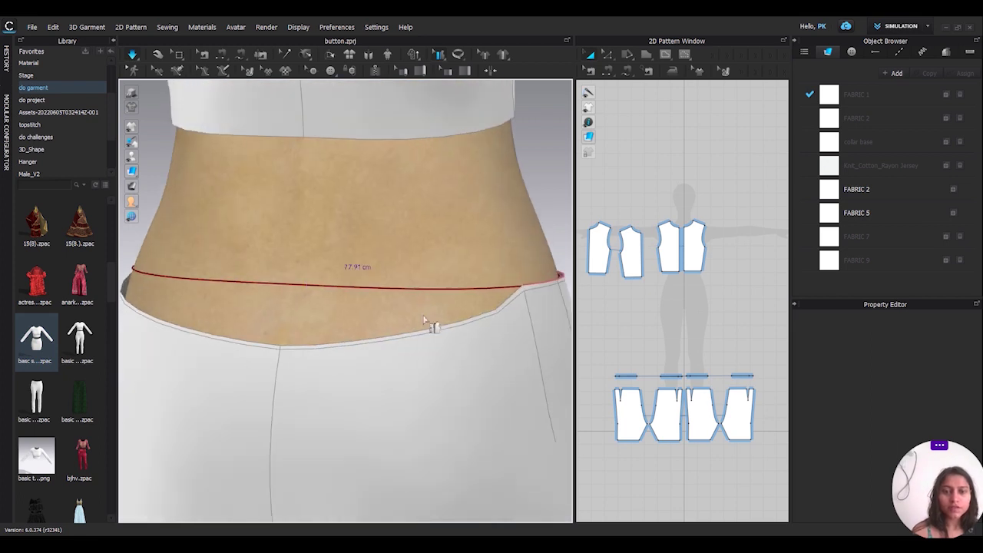
Attach the remaining waistband edges around the back to the waist measure line
click(428, 331)
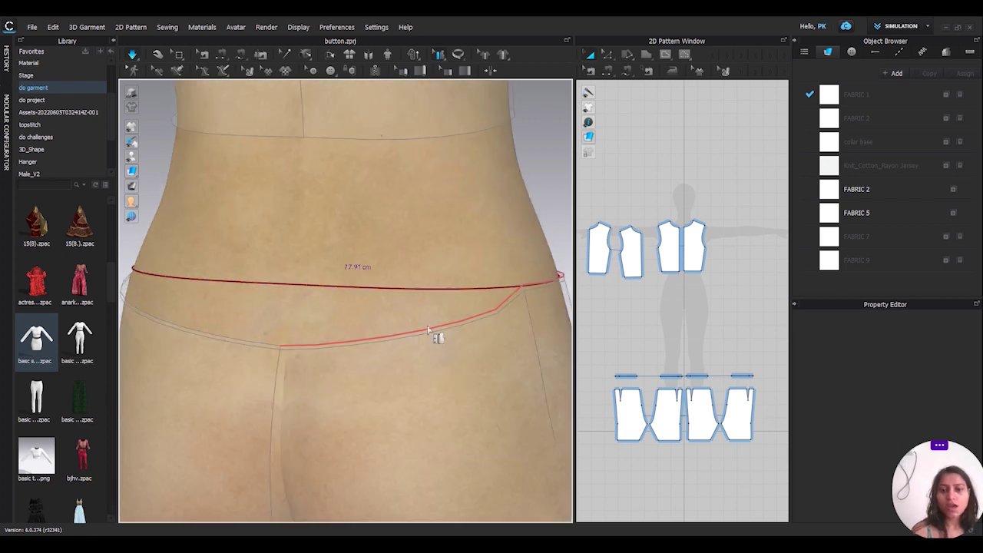
click(433, 295)
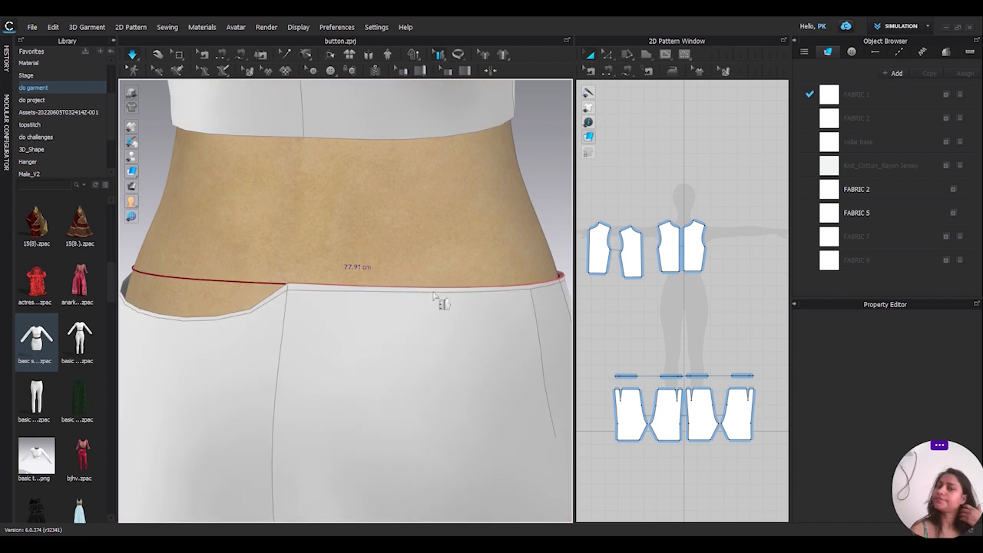
right_drag(435, 300, 500, 296)
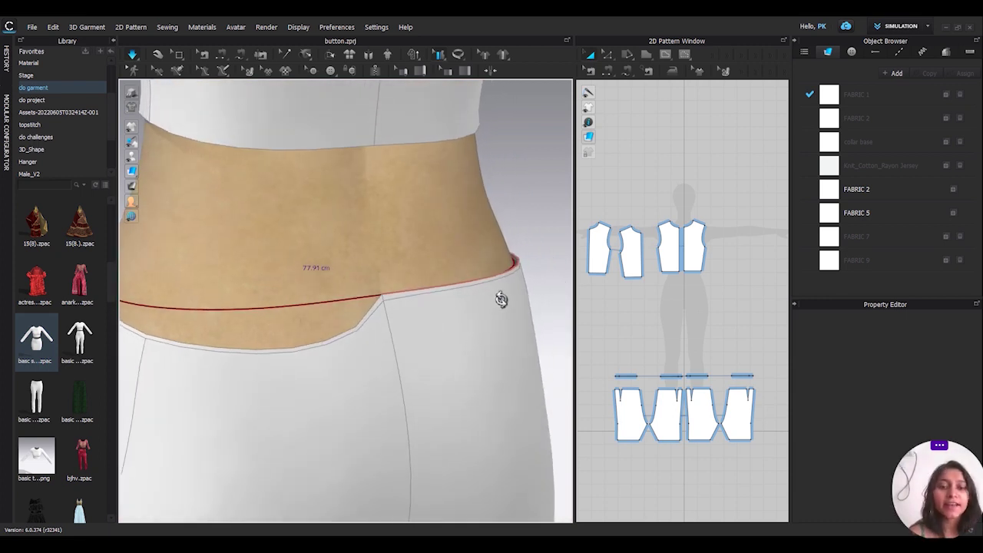
click(365, 322)
click(343, 303)
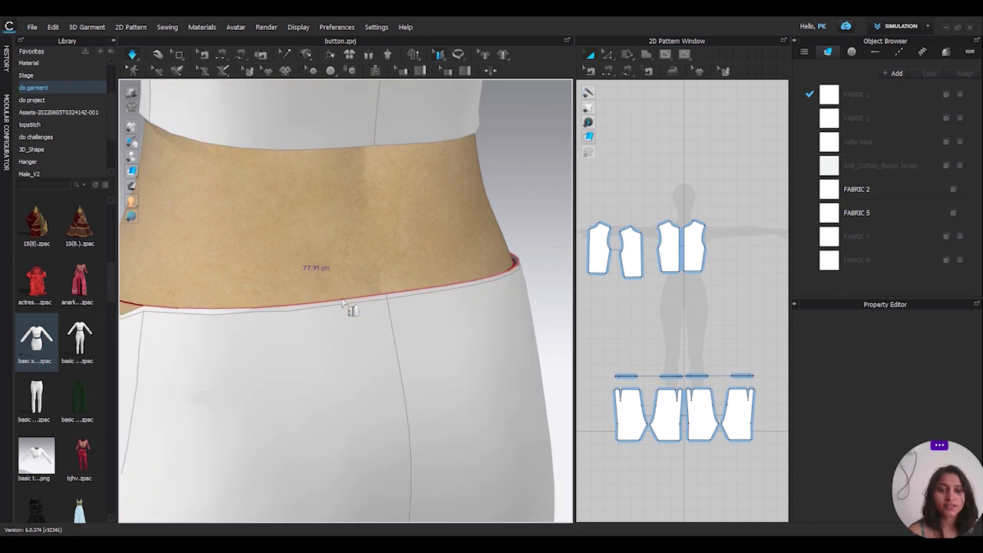
right_drag(343, 299, 420, 328)
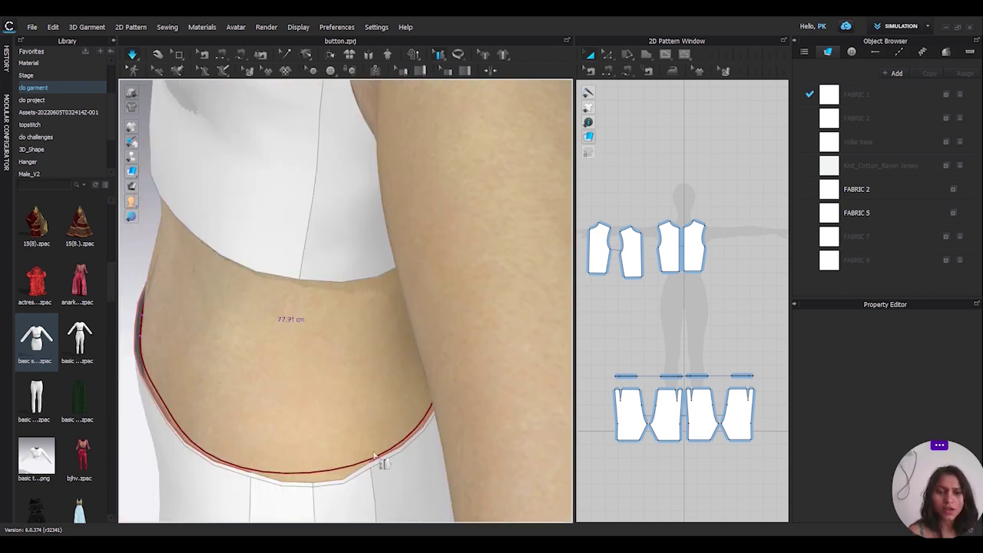
right_drag(439, 446, 425, 407)
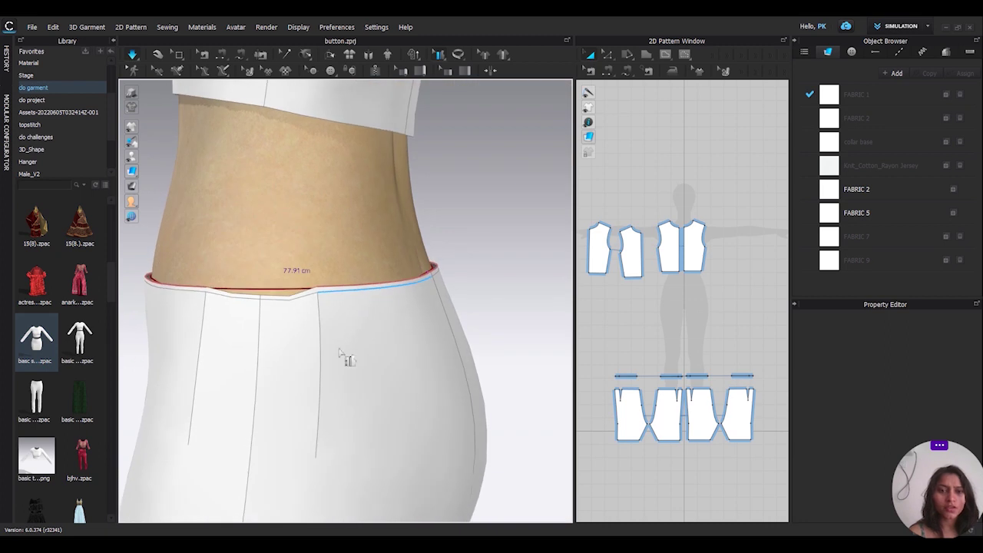
click(296, 300)
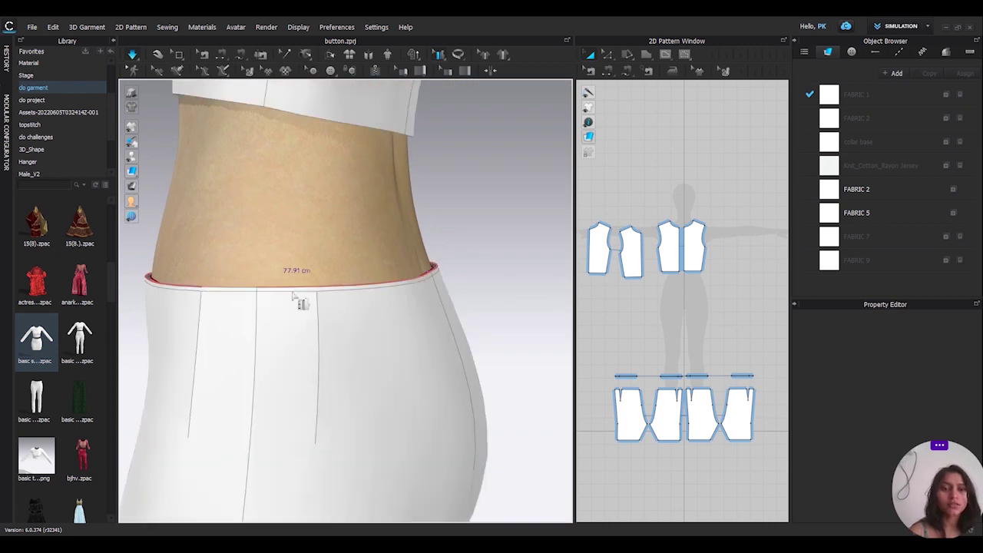
right_drag(300, 303, 301, 301)
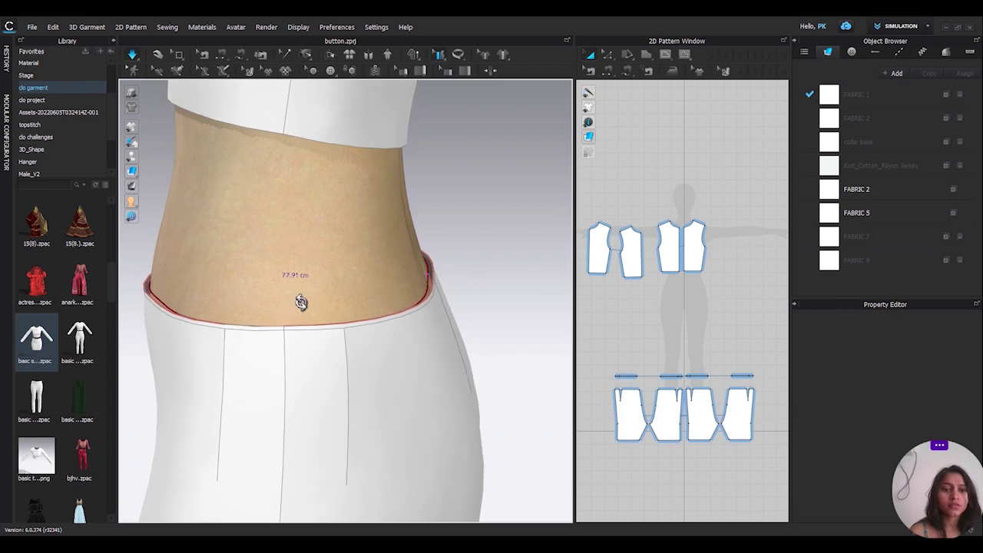
click(267, 330)
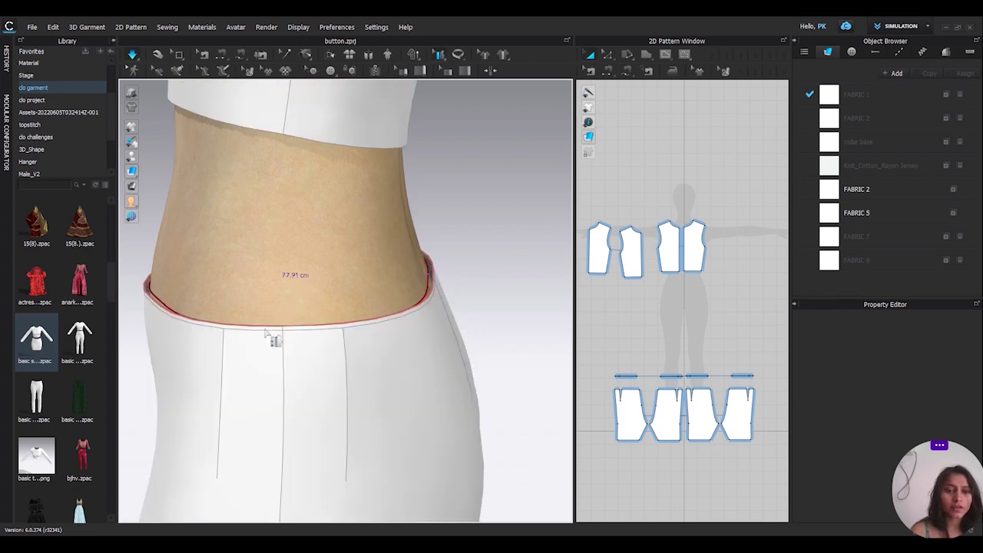
right_drag(269, 336, 357, 319)
Zoom out to show the whole avatar, then hide the red 77.91 cm waist measure line
scroll(423, 328, down, 5)
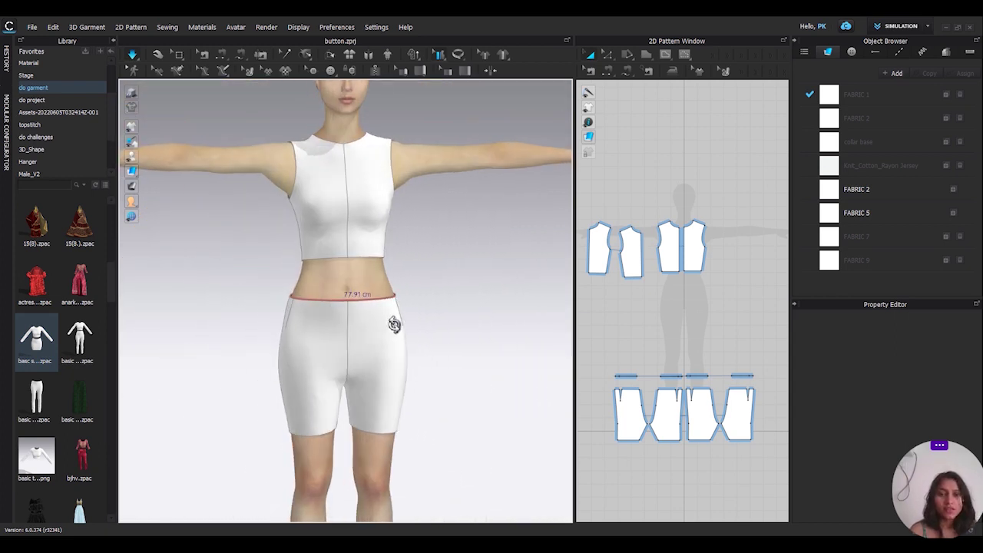
scroll(398, 330, down, 4)
scroll(398, 330, down, 2)
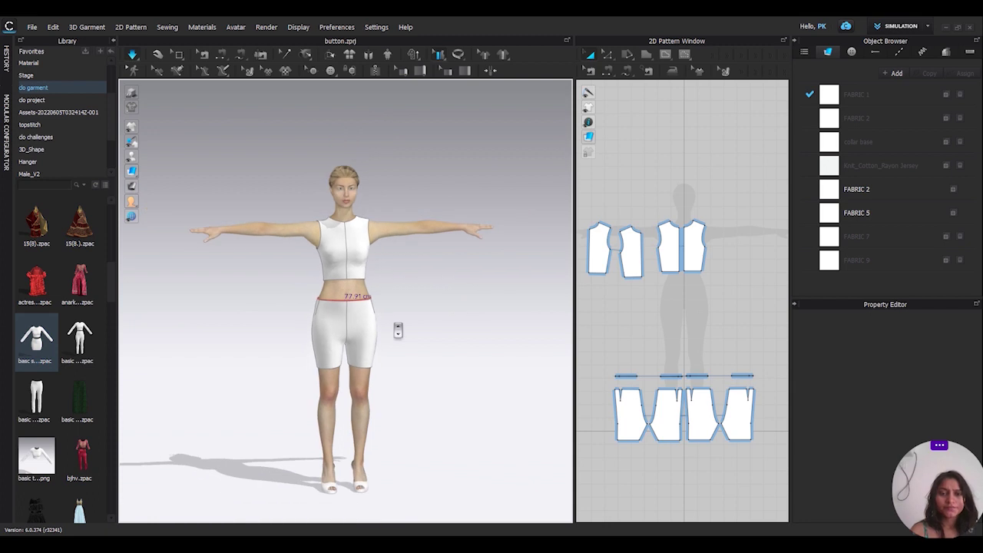
right_drag(373, 319, 395, 315)
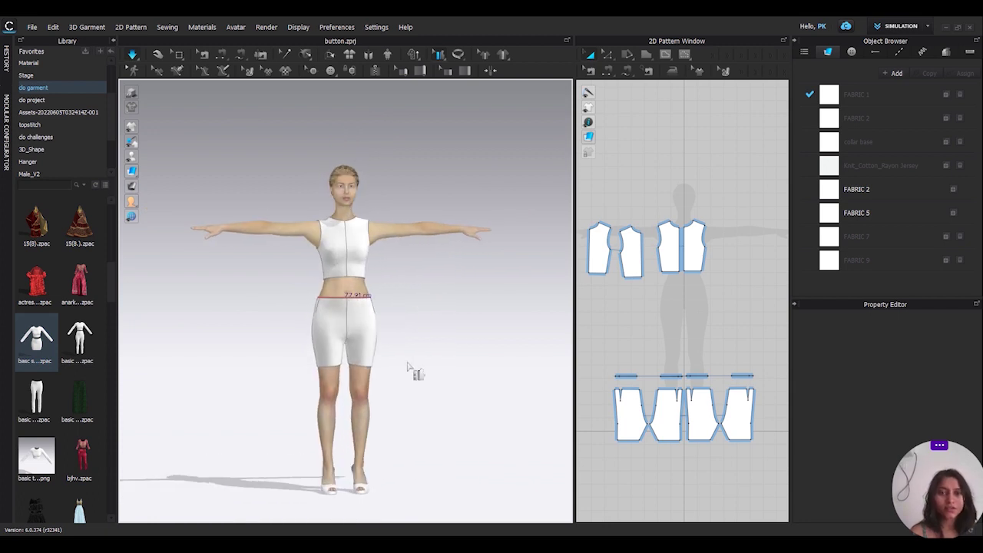
click(158, 54)
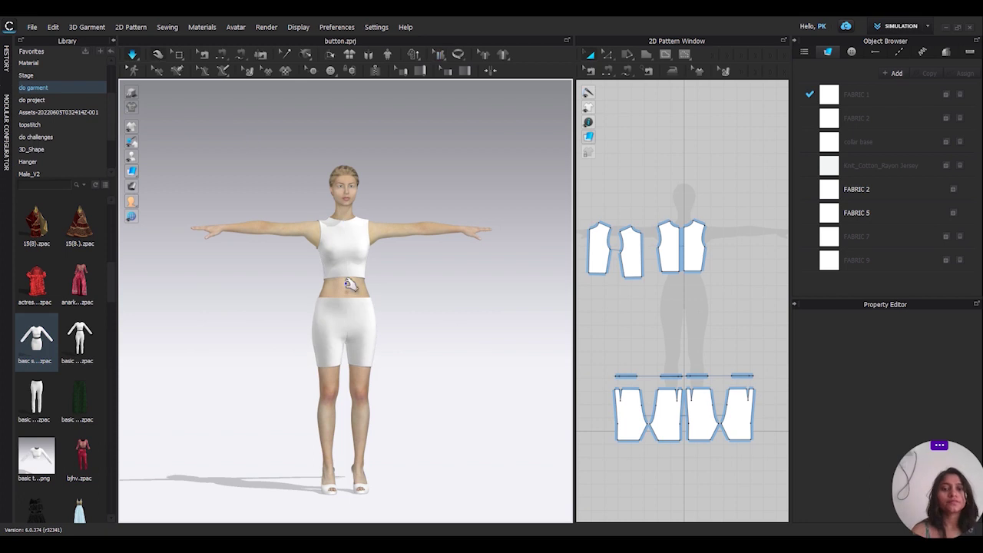
scroll(351, 286, up, 2)
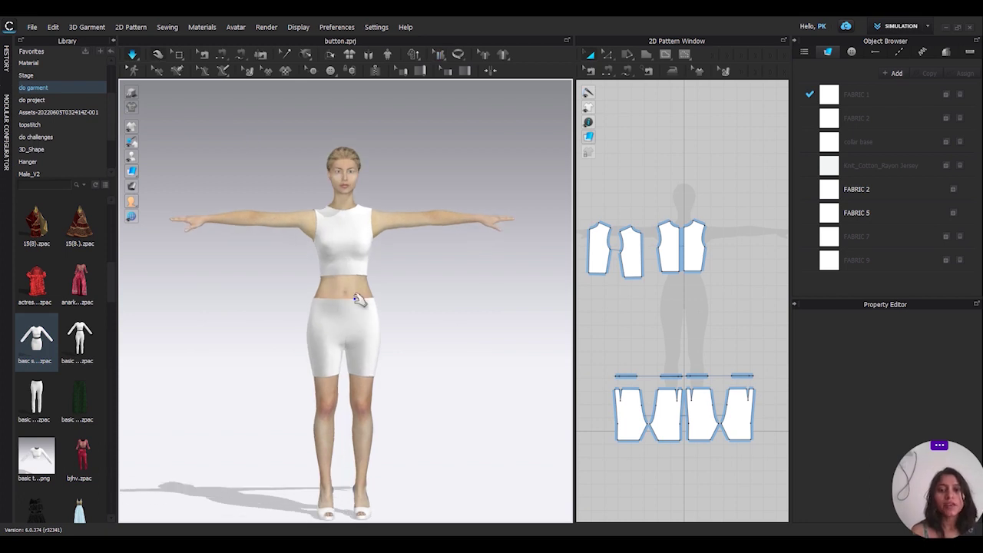
Drag the shorts' hips outward on both sides to test that the waist stays up
drag(378, 309, 464, 315)
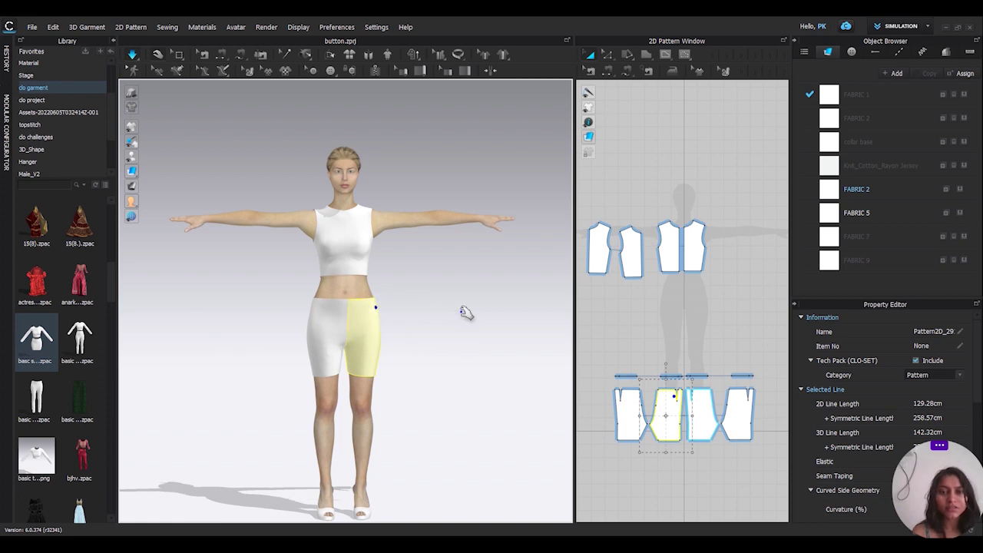
drag(380, 318, 405, 378)
drag(321, 318, 274, 382)
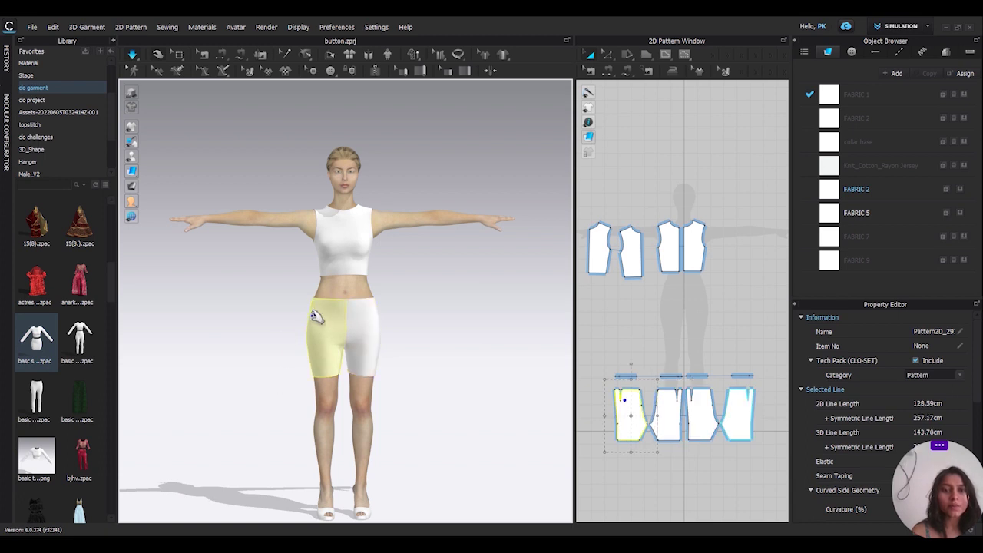
right_drag(244, 364, 318, 327)
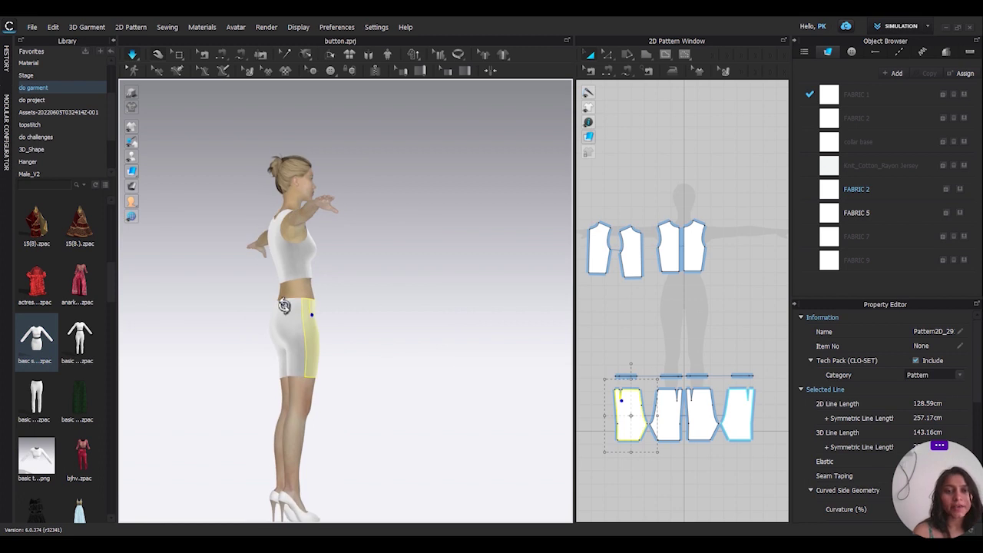
Orbit around the torso and select a shorts pattern piece to check the fit from the front
right_click(284, 307)
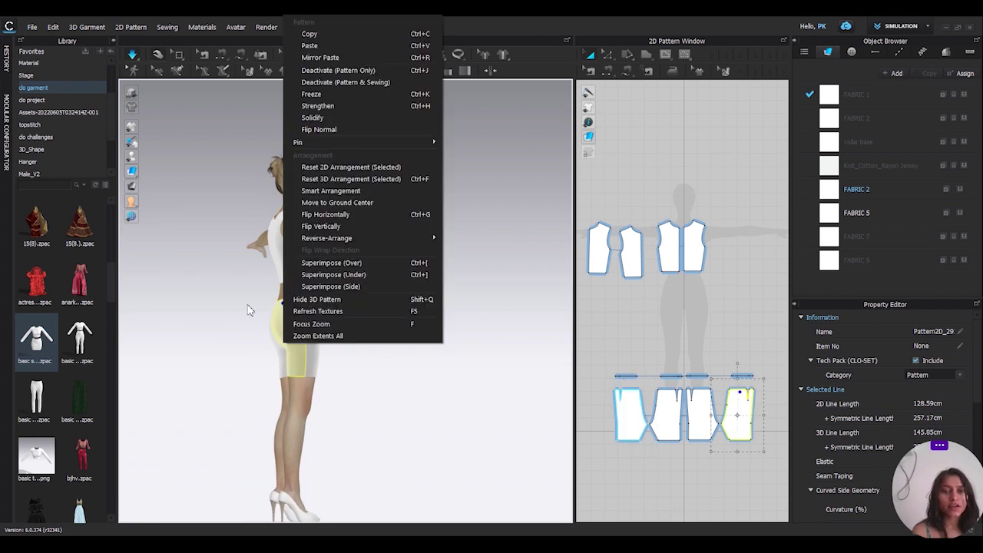
click(248, 310)
scroll(247, 309, up, 5)
right_drag(248, 307, 290, 330)
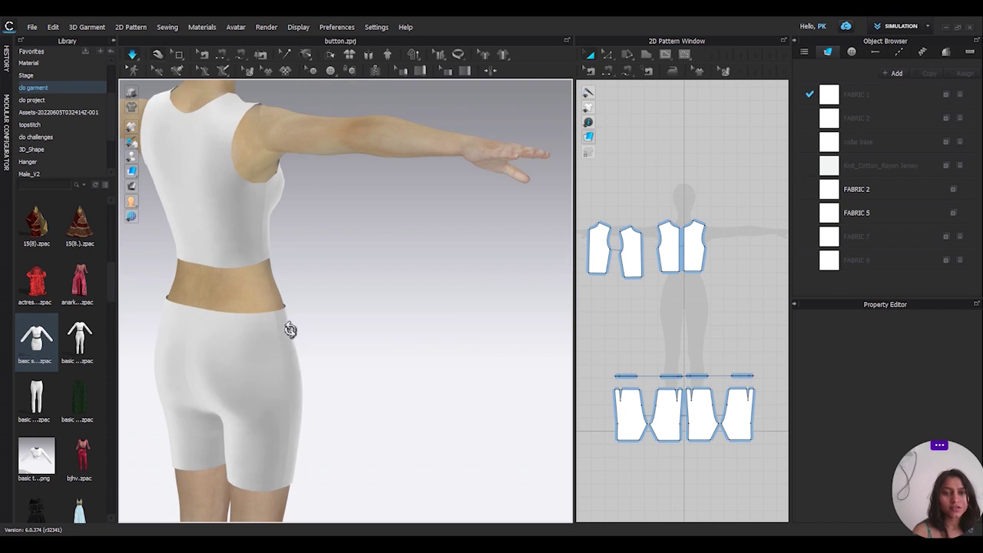
click(241, 397)
right_drag(240, 397, 504, 389)
scroll(504, 388, down, 3)
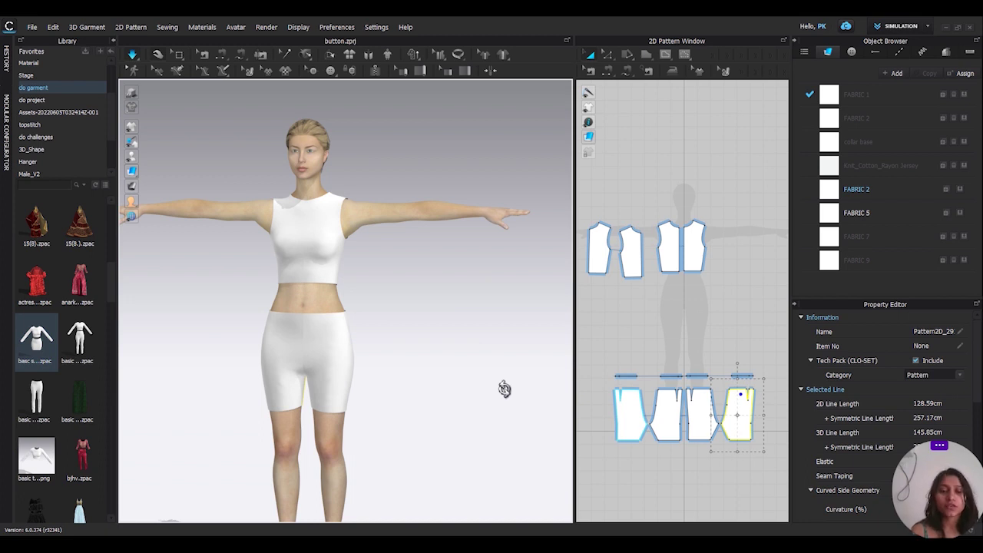
right_drag(504, 388, 566, 396)
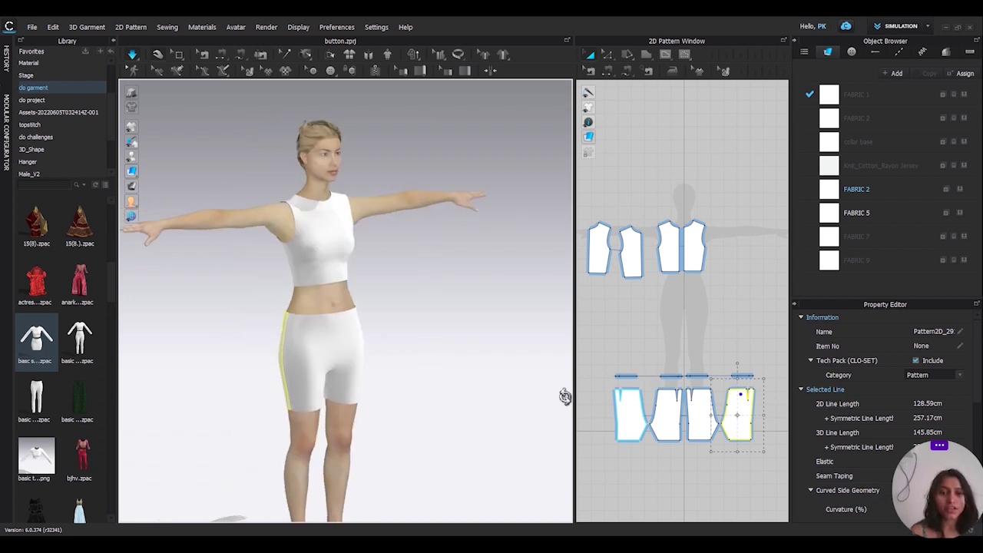
click(471, 364)
mouse_move(468, 362)
right_down()
mouse_move(641, 354)
mouse_move(454, 360)
right_up()
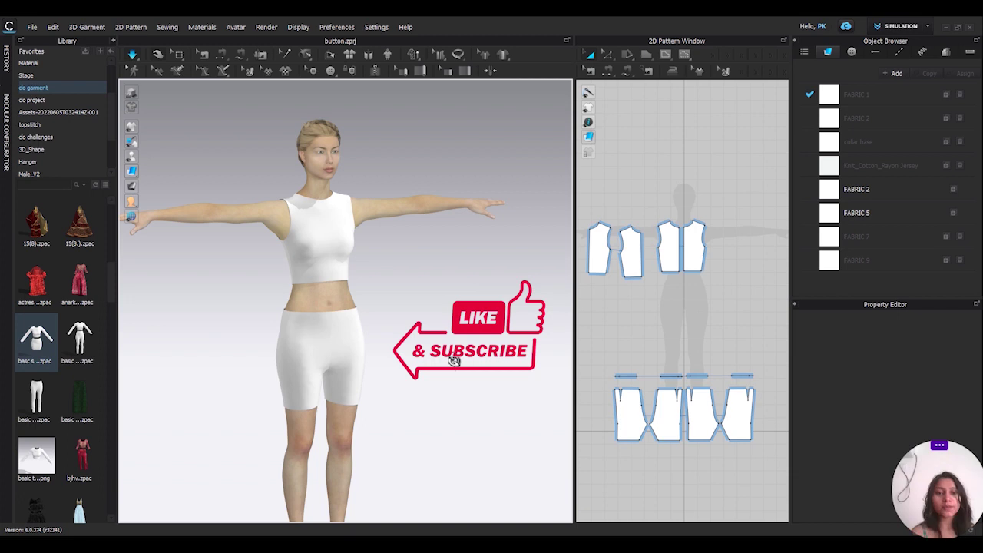
right_drag(454, 361, 317, 366)
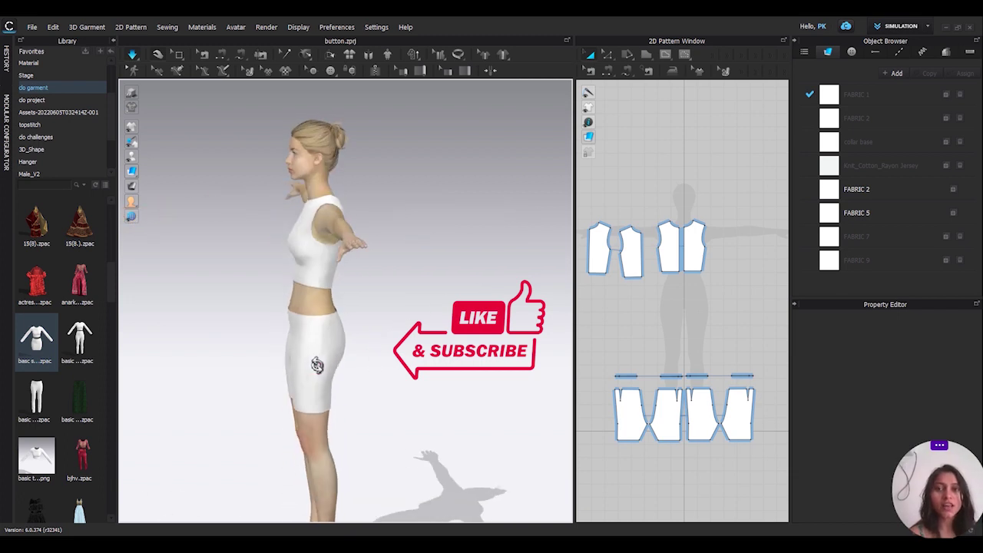